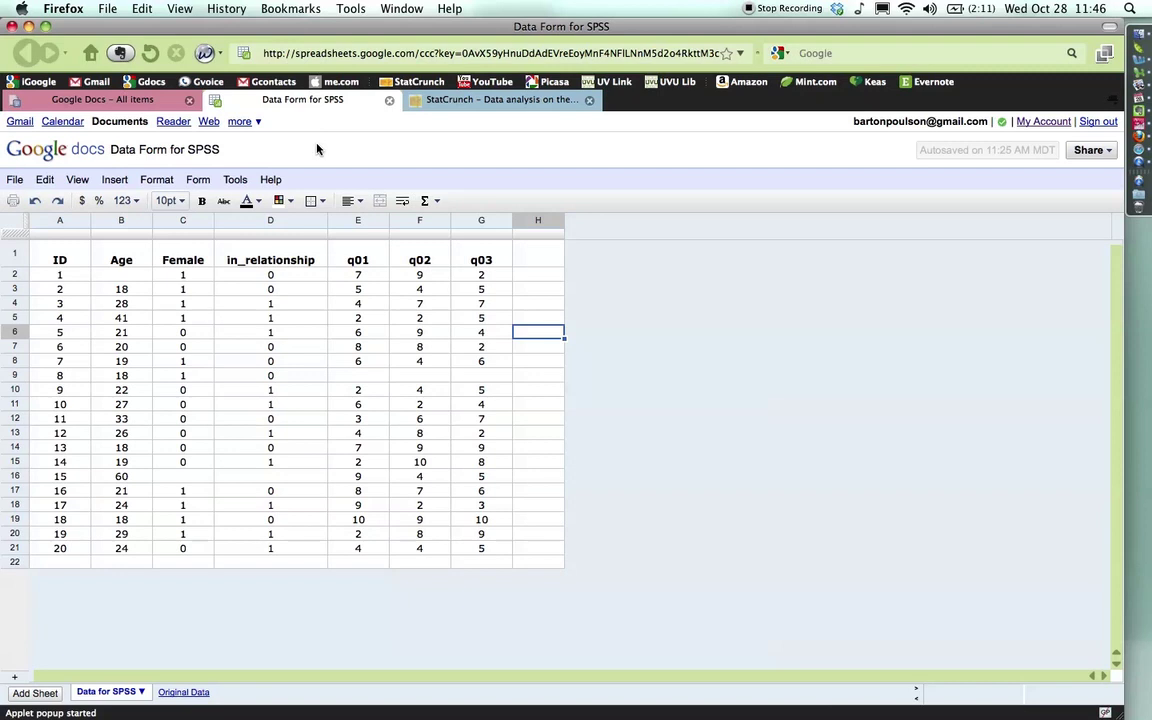
# In the questionnaire, select the age, gender and relationship questions and the three rating statements
pyautogui.press('super+Tab')
pyautogui.press('super+Tab')
pyautogui.press('super+Tab')
pyautogui.press('super+Tab')
pyautogui.press('super+Tab')
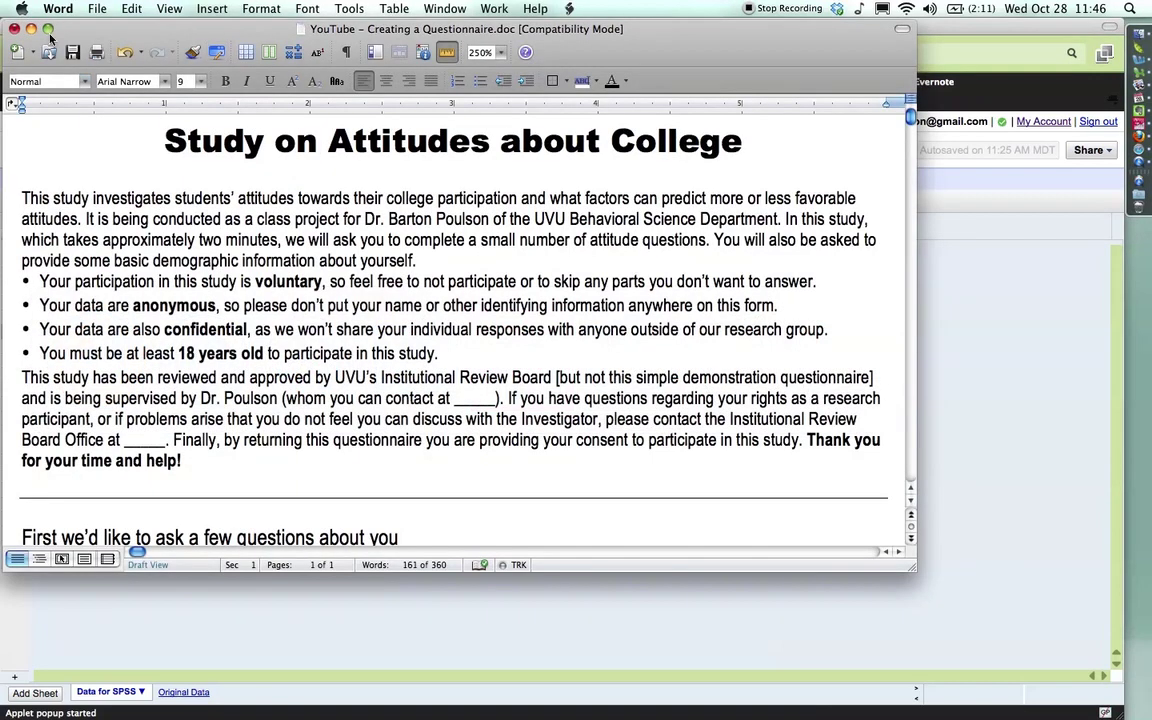
pyautogui.click(50, 32)
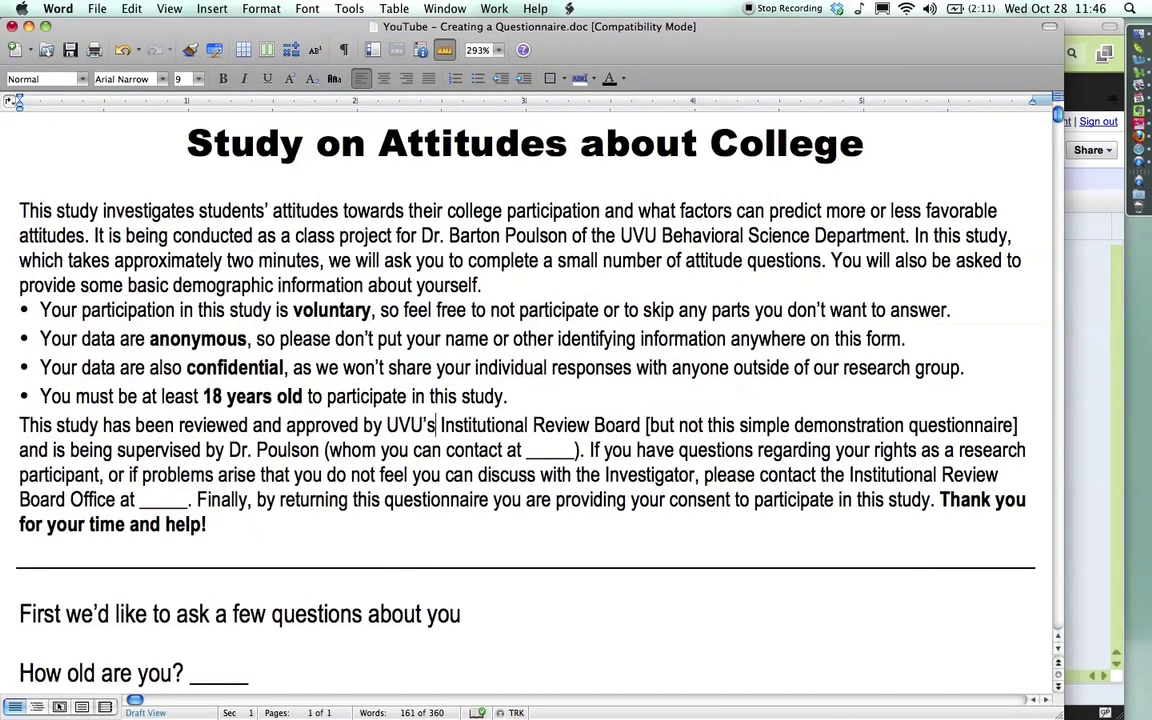
pyautogui.scroll(-5, 530, 390)
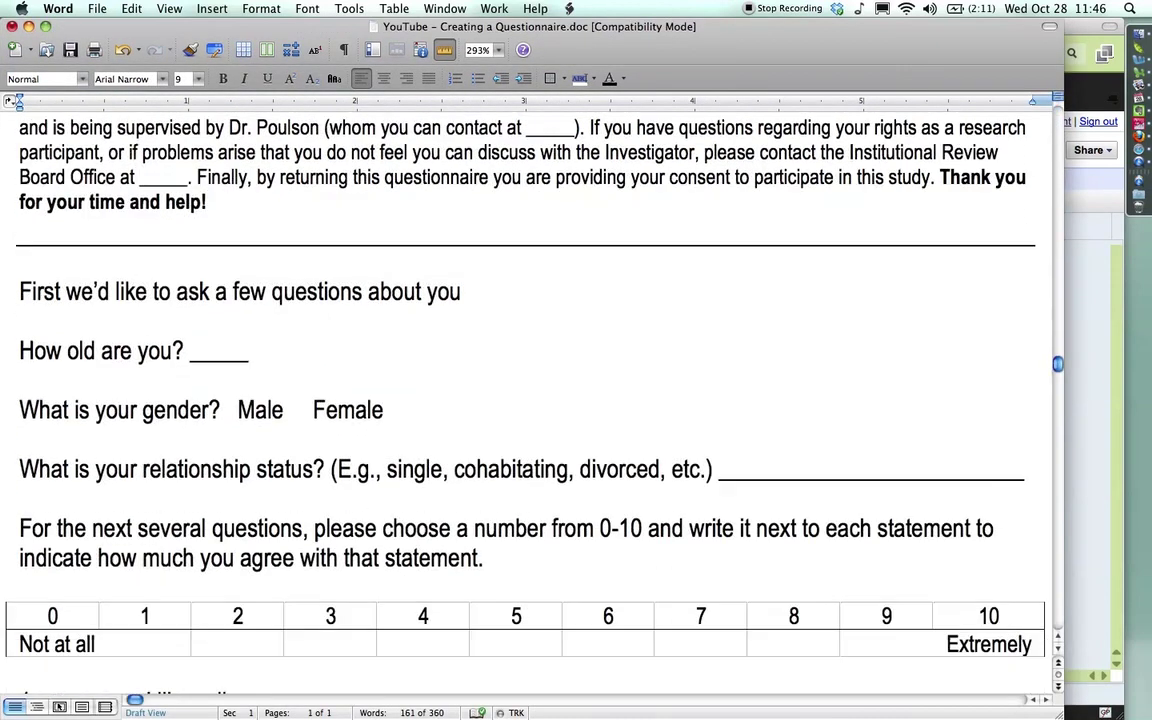
pyautogui.click(10, 352)
pyautogui.click(8, 410)
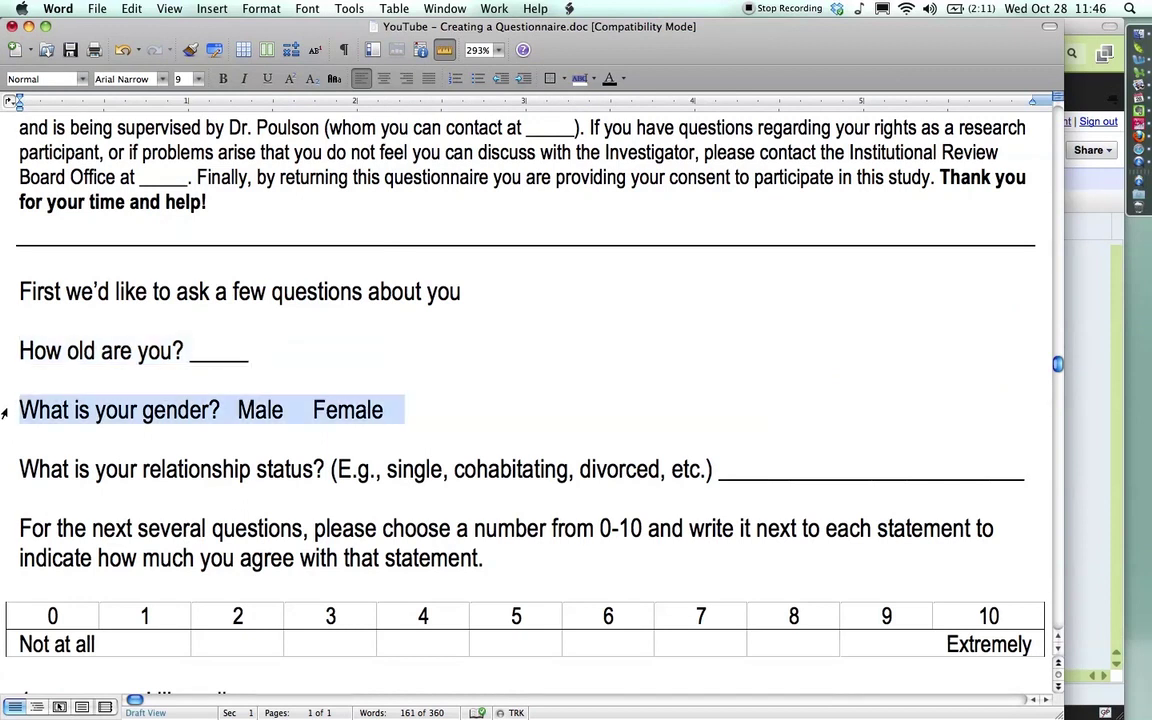
pyautogui.click(11, 470)
pyautogui.scroll(-5, 12, 480)
pyautogui.moveTo(12, 502); pyautogui.dragTo(1, 625)
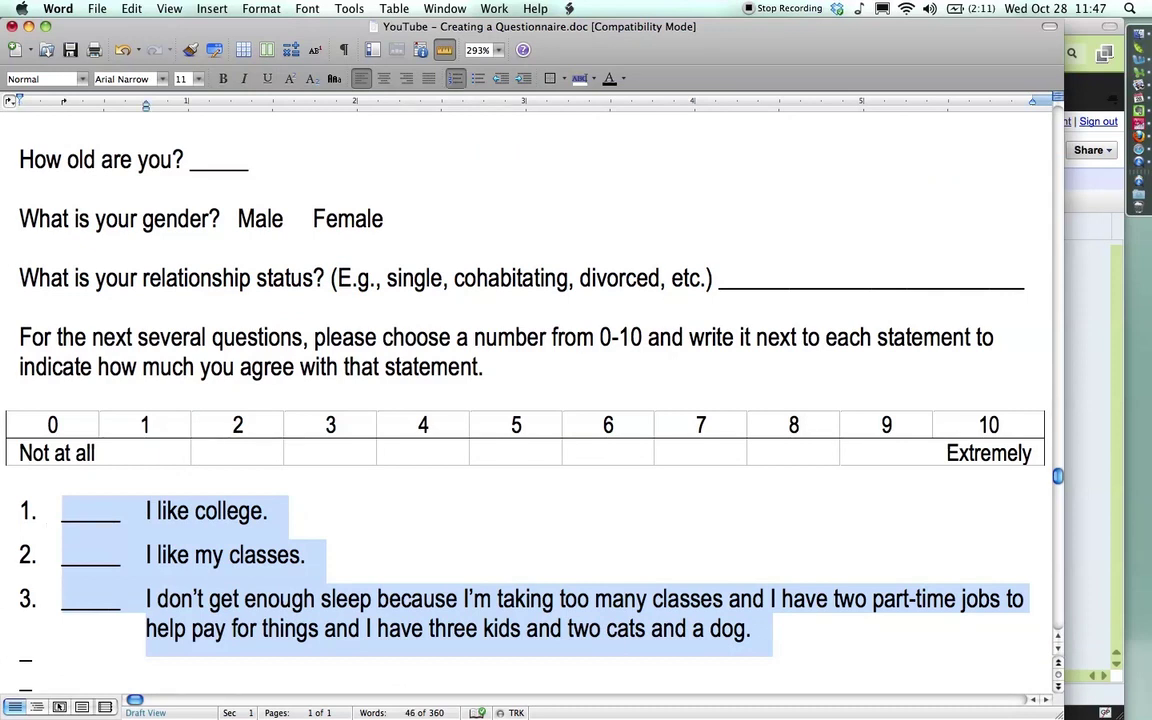
# Back in the survey spreadsheet, select the Female (C1) and ID (A1) headings and open the File menu
pyautogui.press('super+Tab')
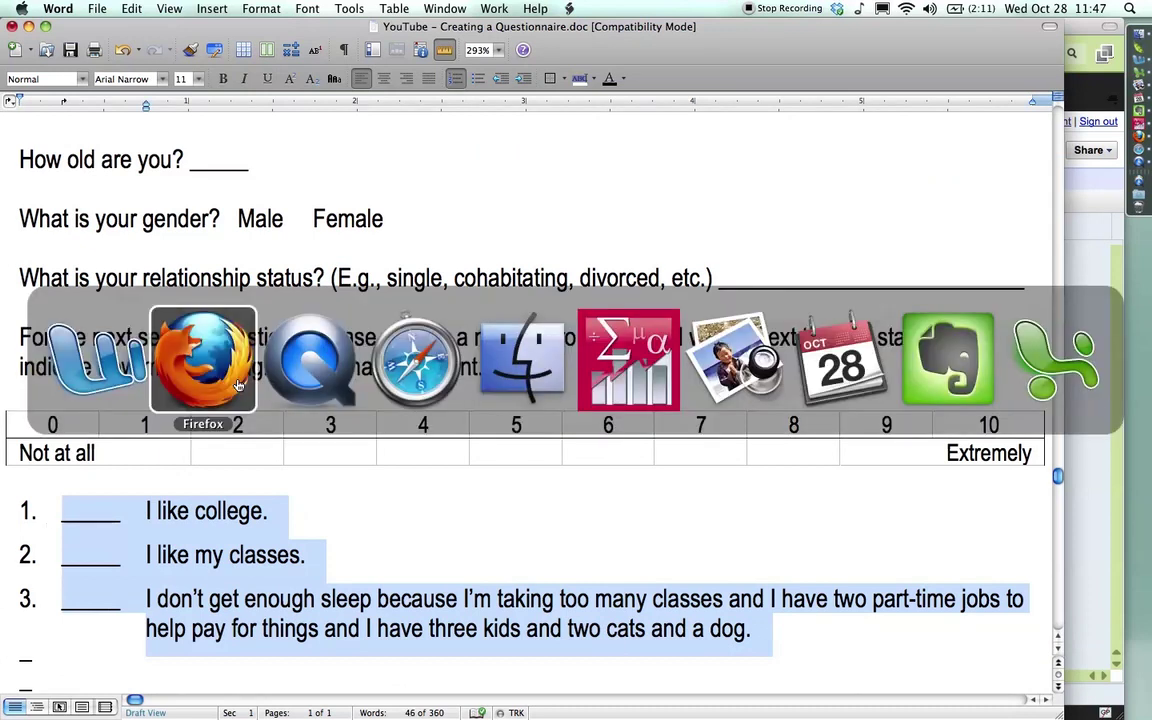
pyautogui.click(238, 385)
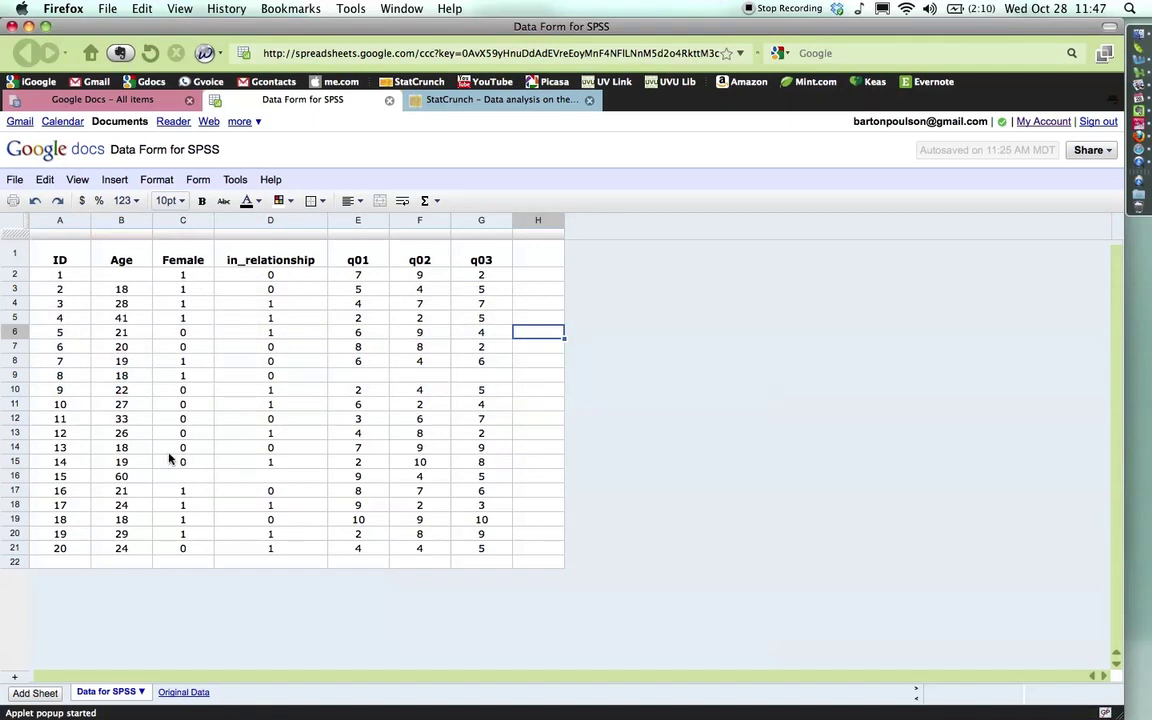
pyautogui.click(190, 260)
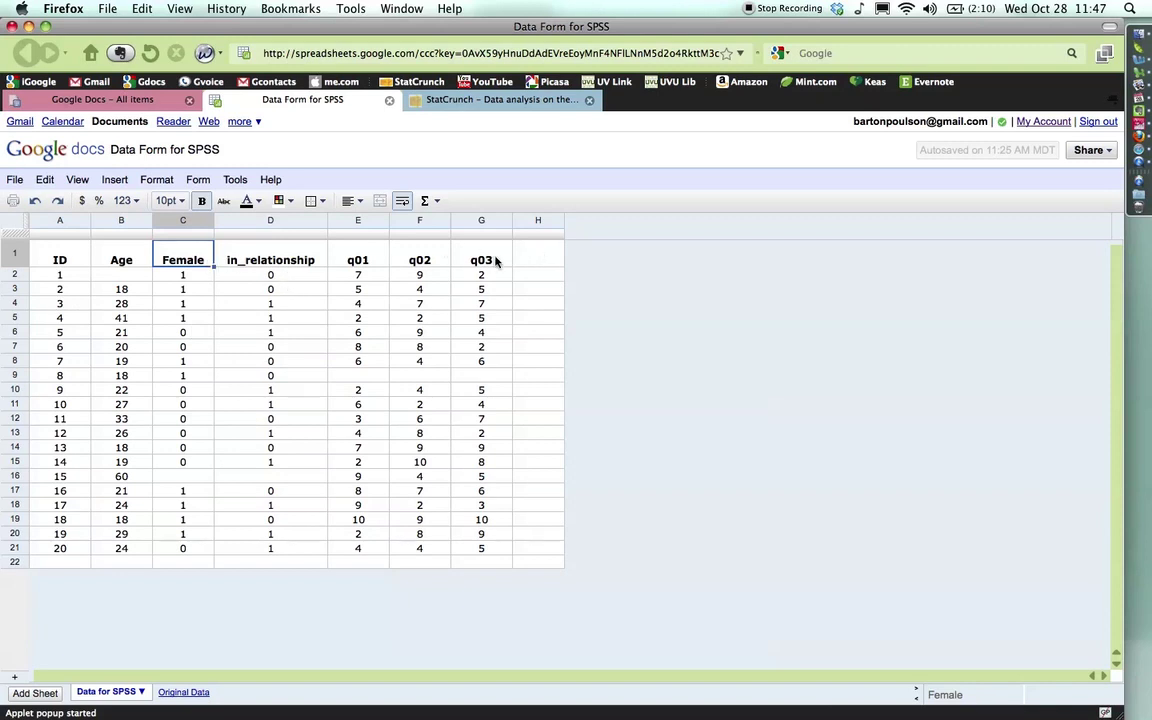
pyautogui.click(55, 266)
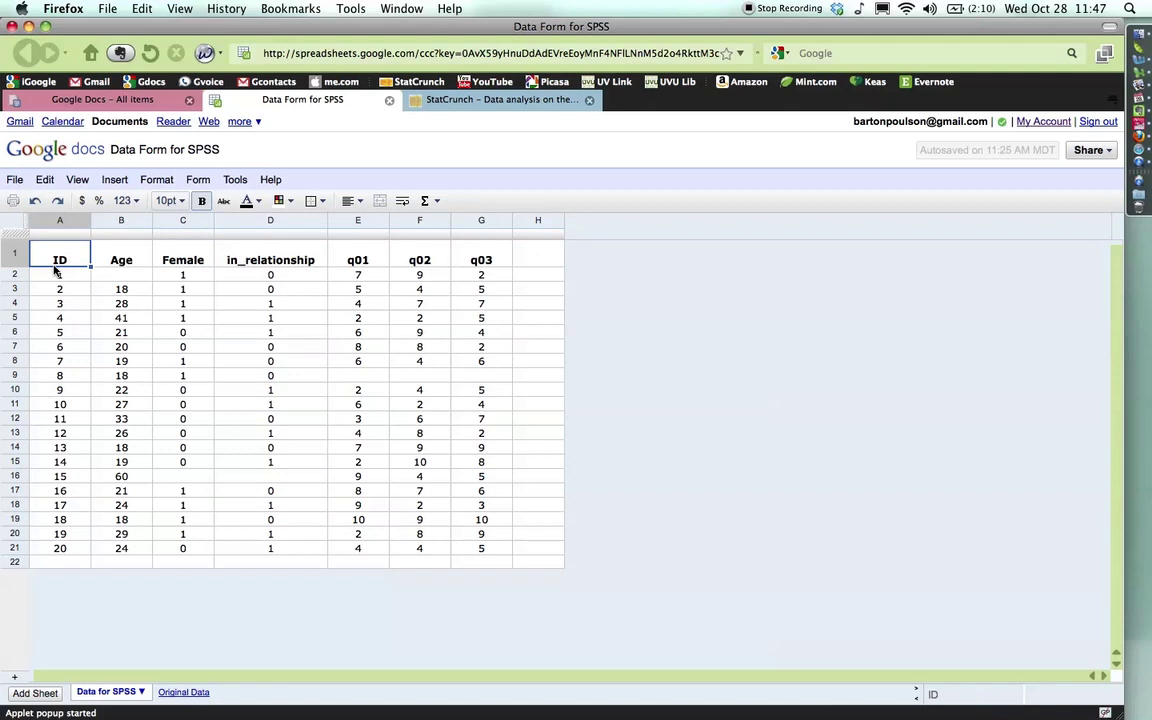
pyautogui.click(15, 181)
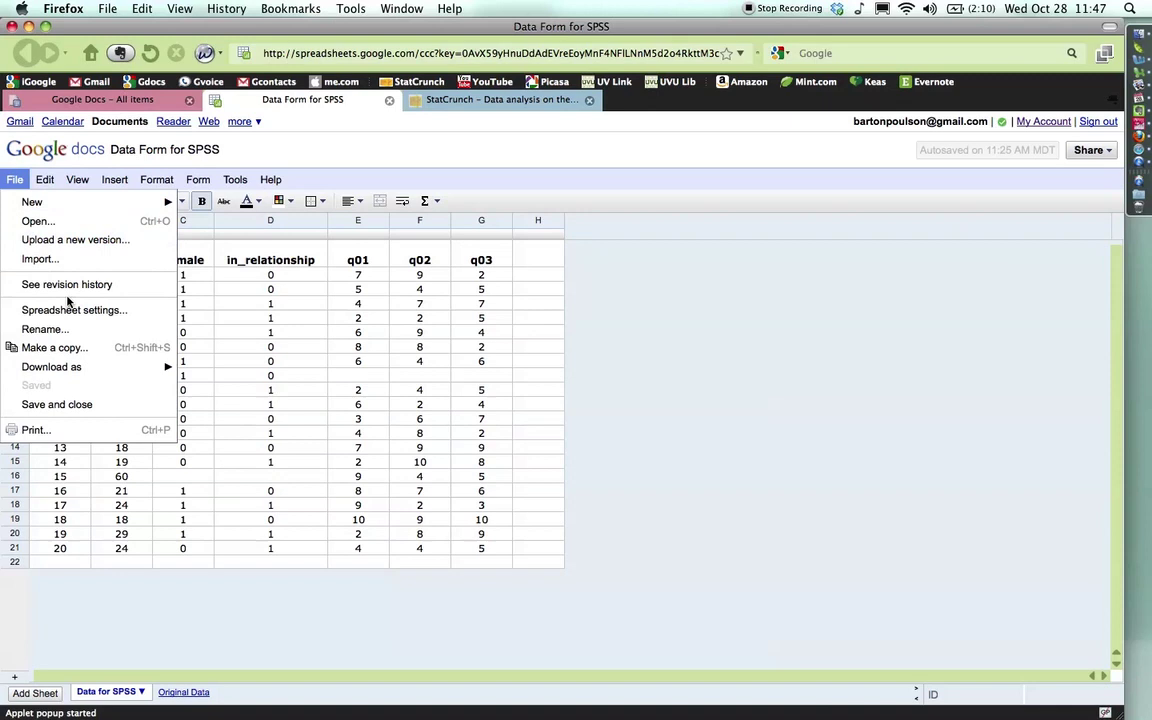
# Save the sheet as Excel file Data Form for SPSS.xls, then reveal the desktop
pyautogui.moveTo(110, 370)
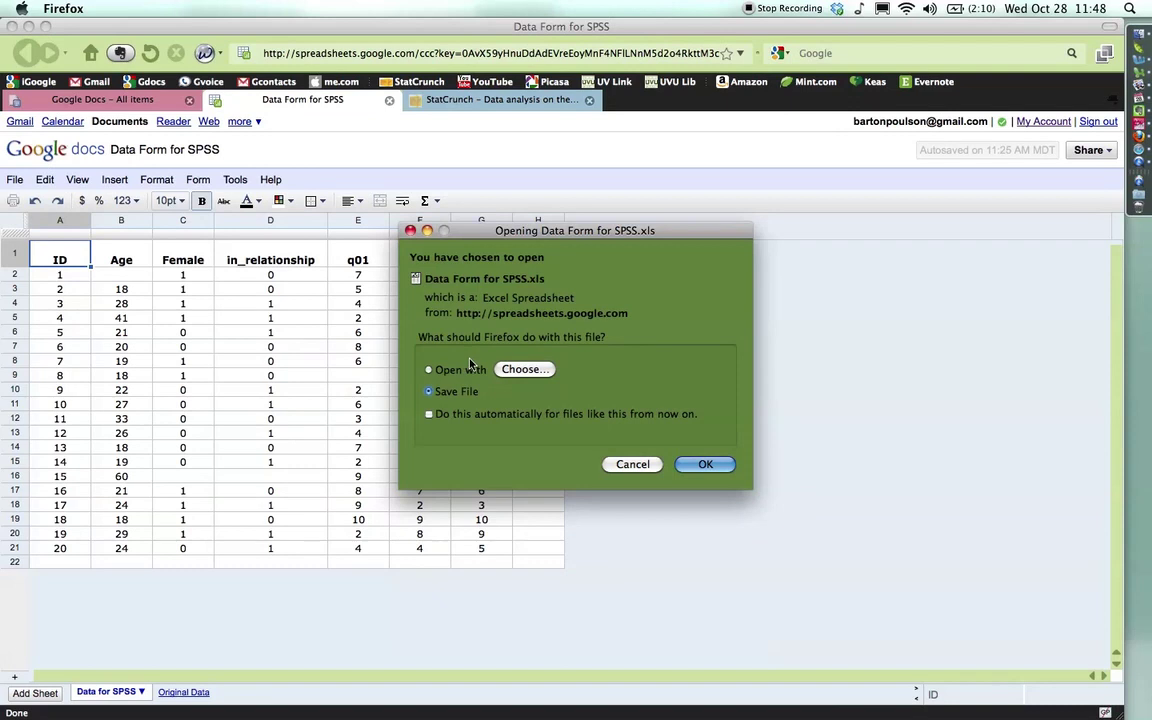
pyautogui.click(708, 466)
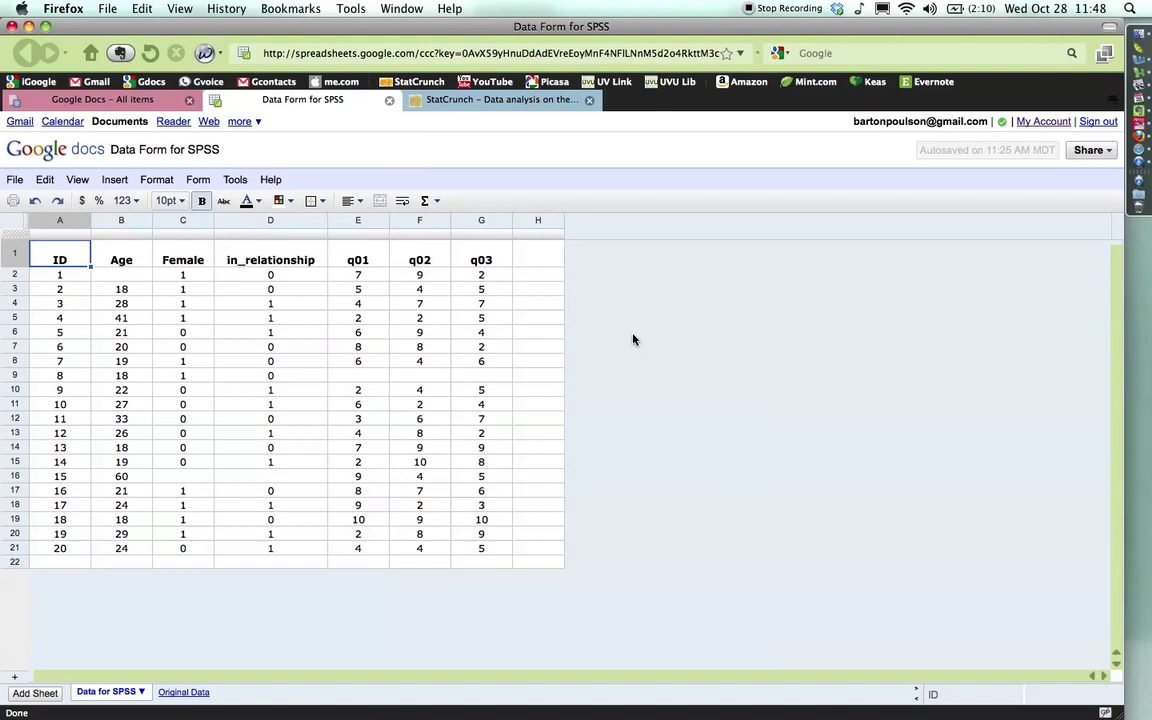
pyautogui.press('F11')
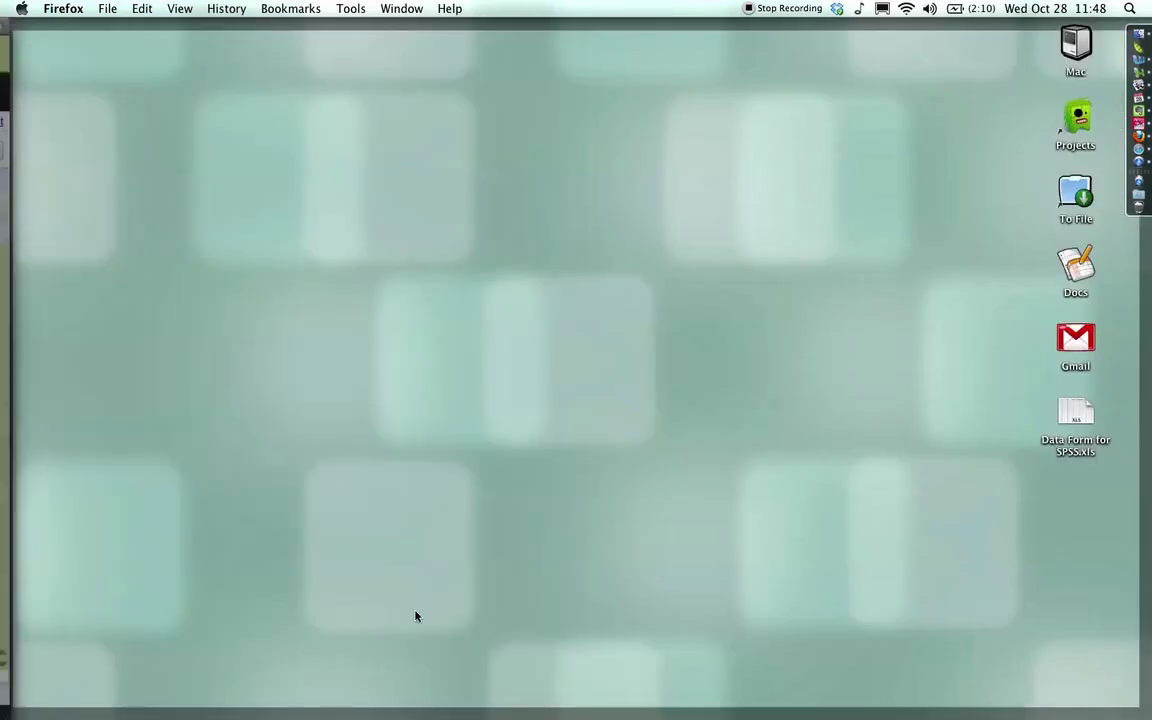
# Confirm Data Form for SPSS.xls is on the desktop, then restore the Firefox window
pyautogui.click(1075, 412)
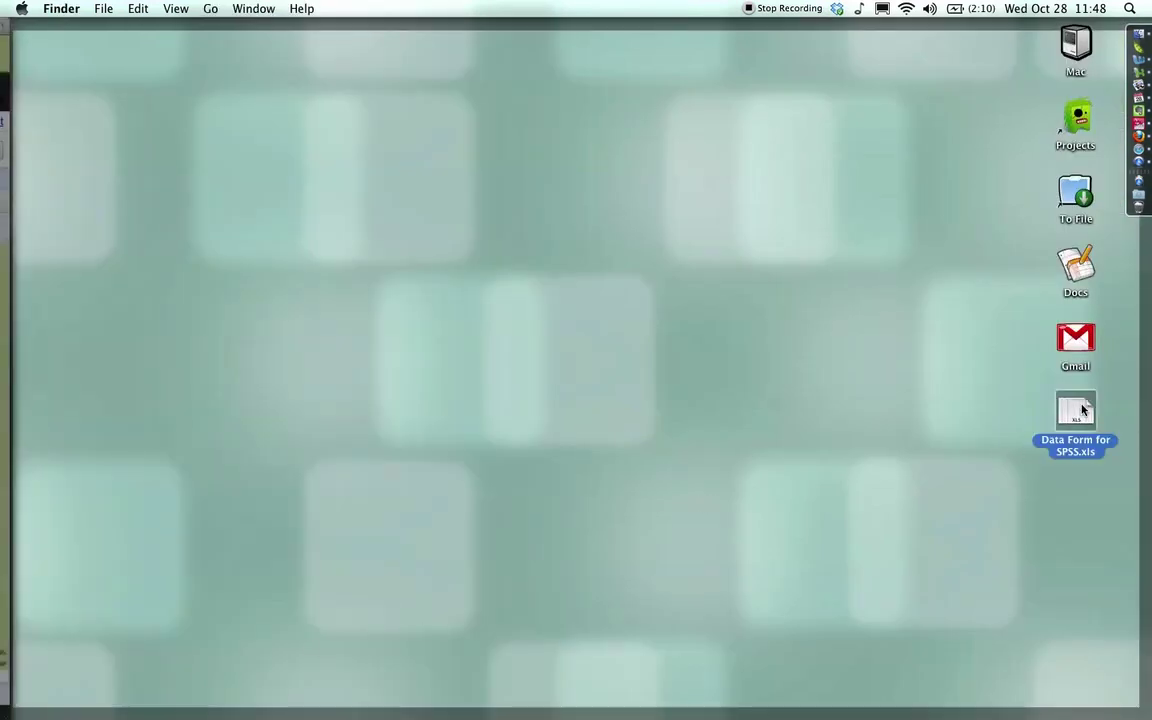
pyautogui.click(1075, 492)
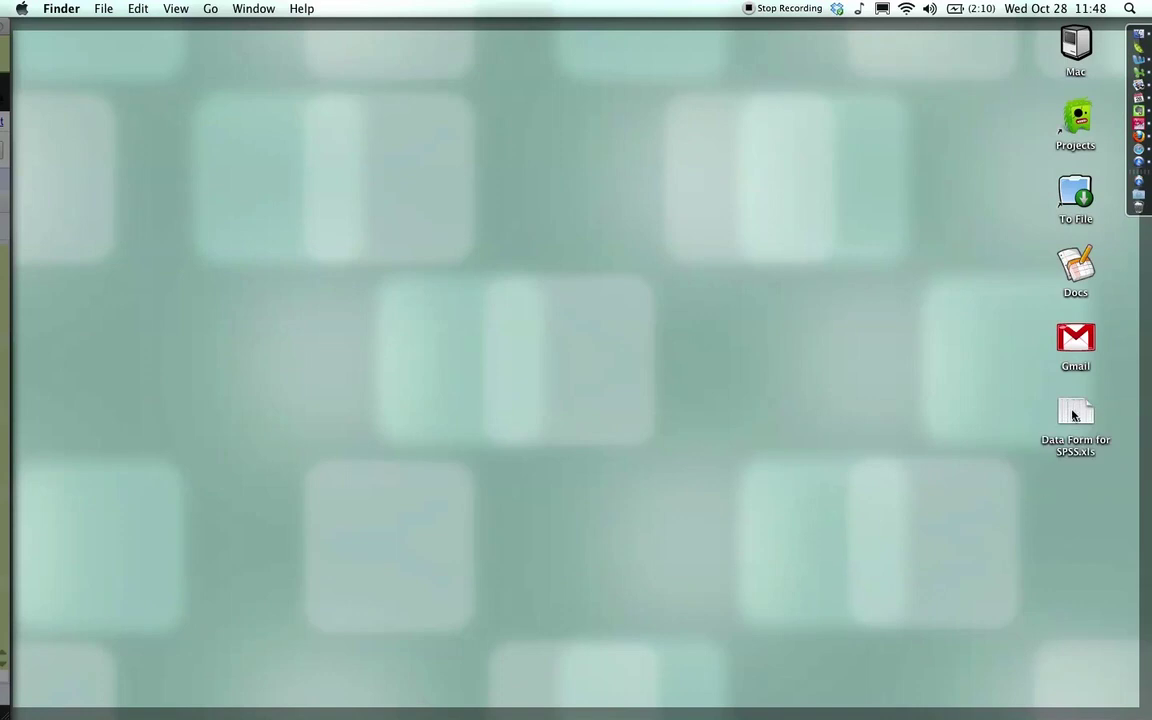
pyautogui.press('F11')
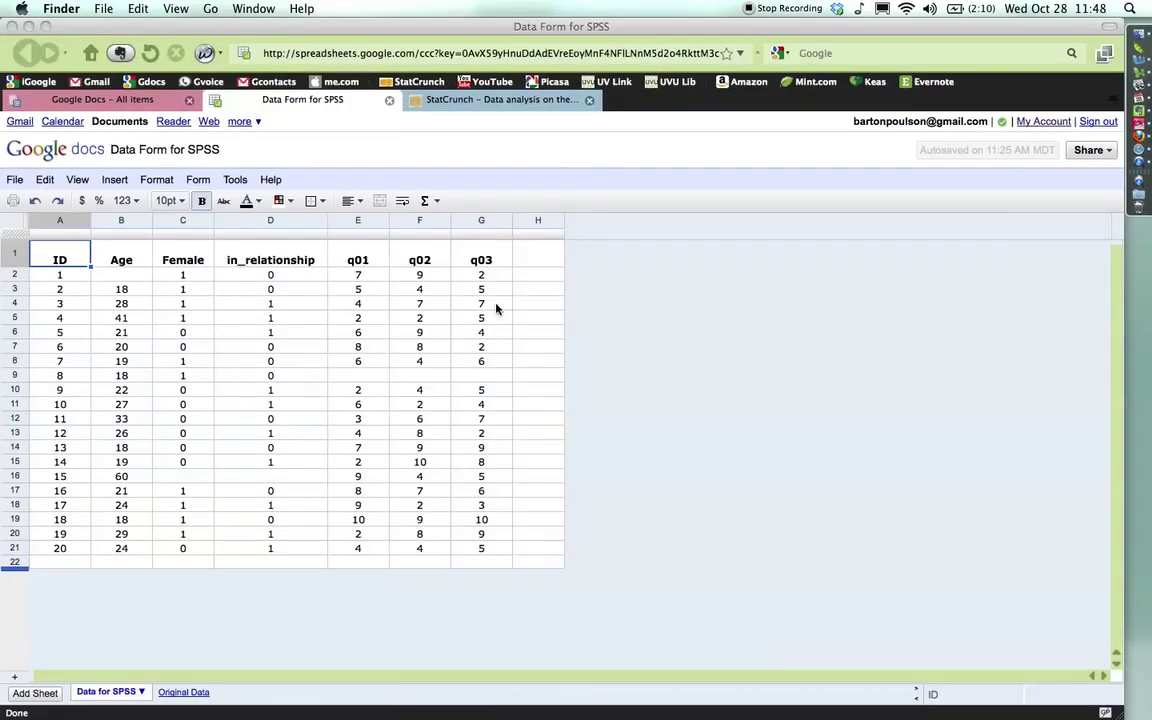
# Switch to the StatCrunch tab and launch StatCrunch from My StatCrunch for an empty data table
pyautogui.click(449, 98)
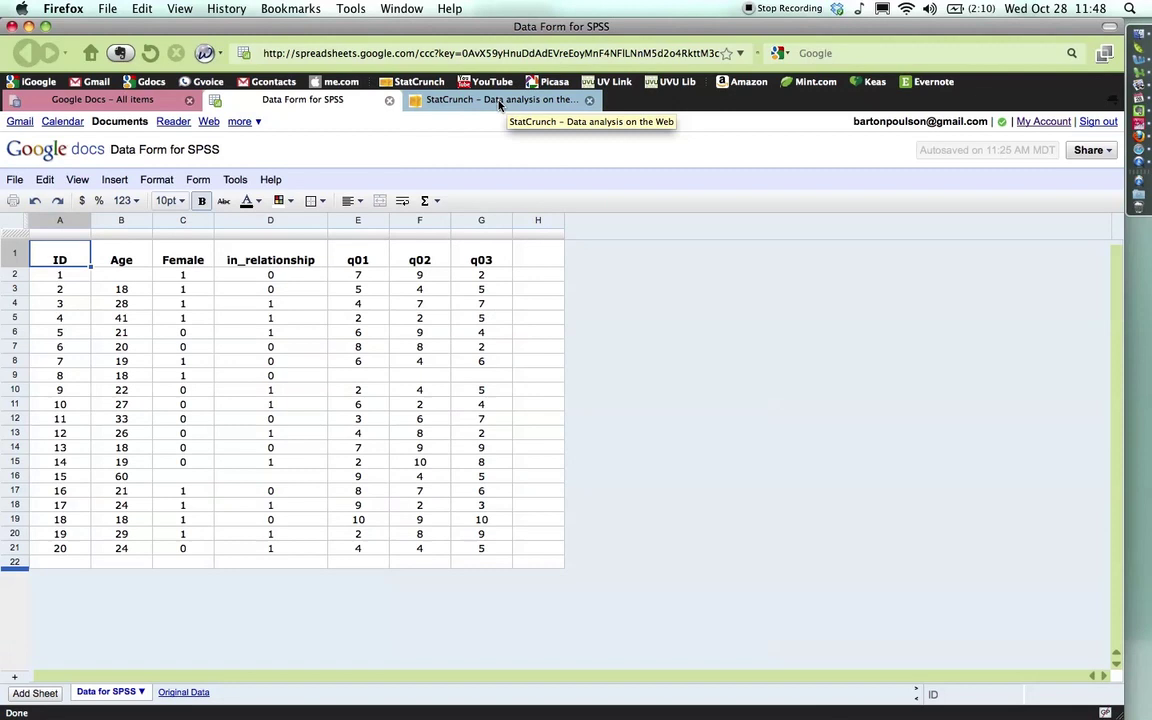
pyautogui.click(500, 100)
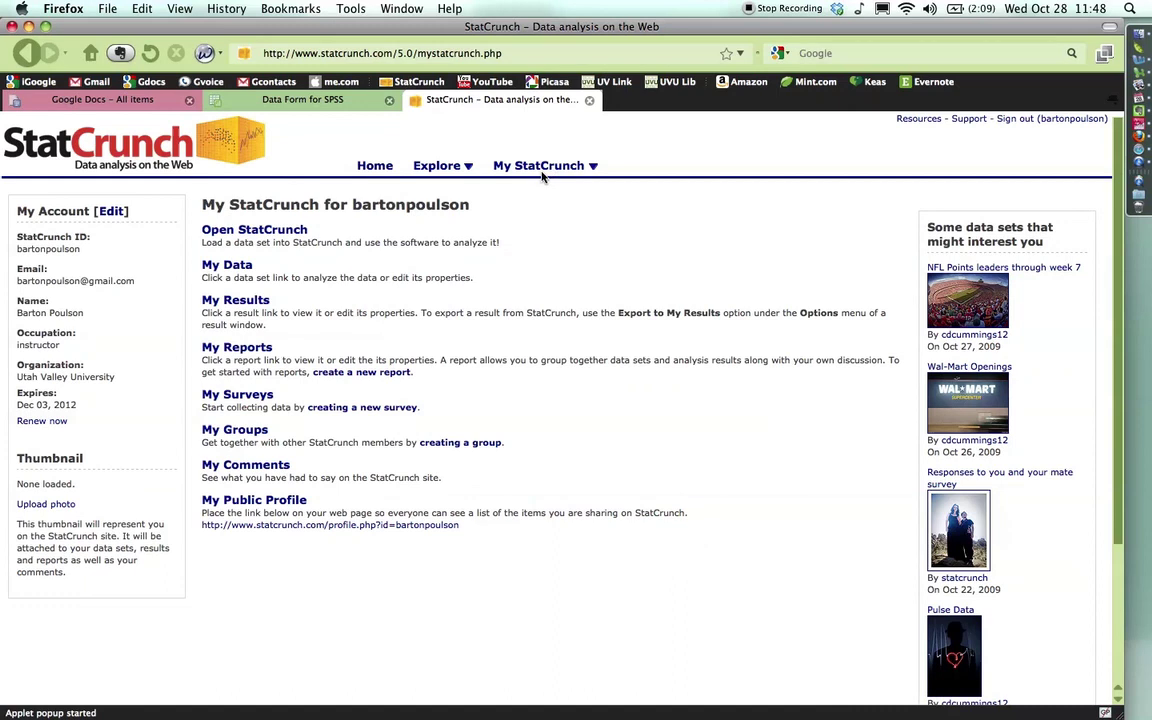
pyautogui.doubleClick(213, 245)
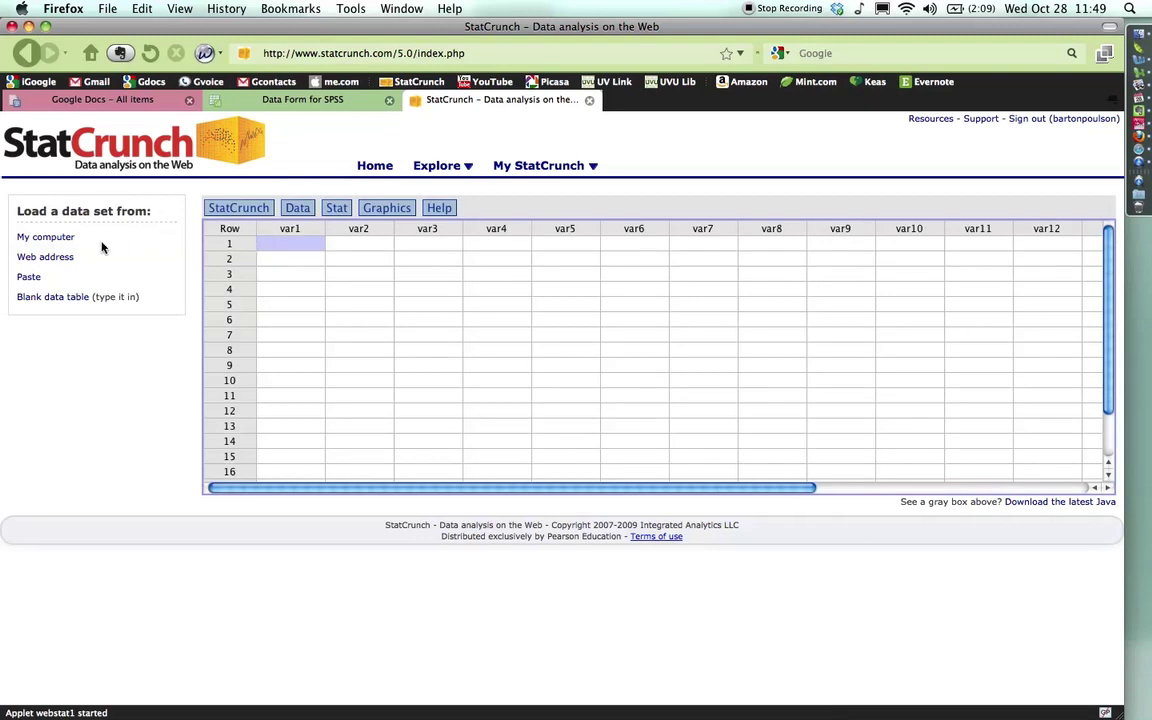
# Choose loading from My computer and select Desktop's Data Form for SPSS.xls as the upload file
pyautogui.click(52, 238)
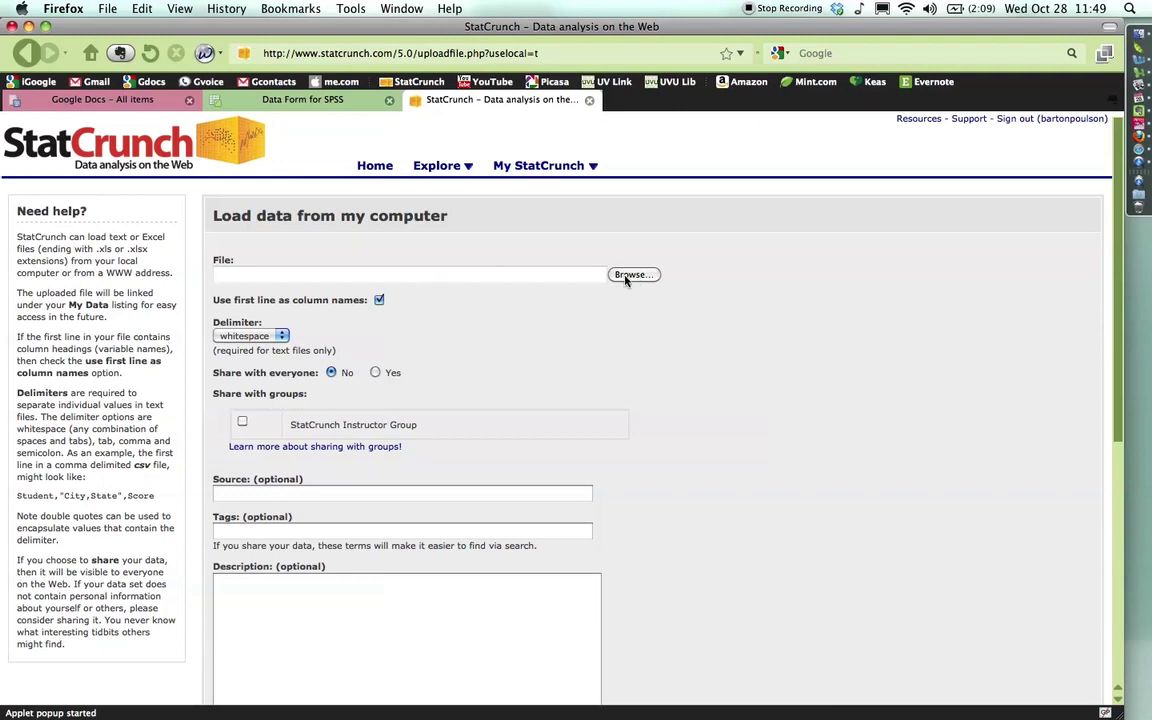
pyautogui.click(630, 275)
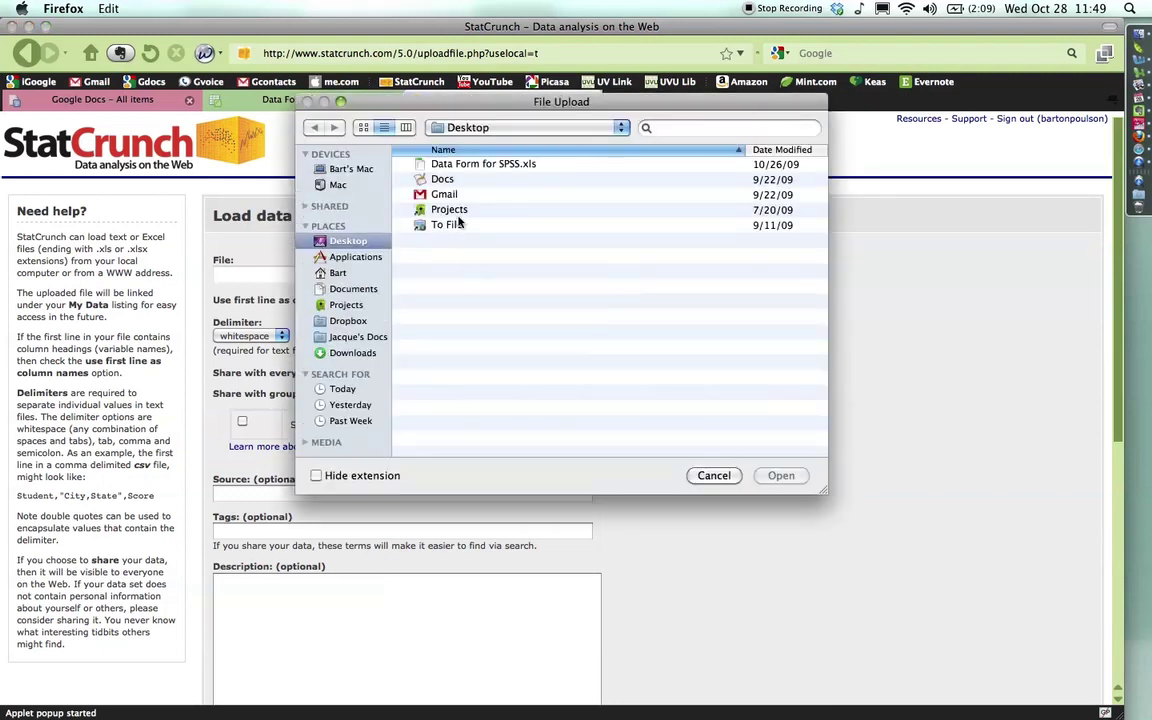
pyautogui.doubleClick(490, 166)
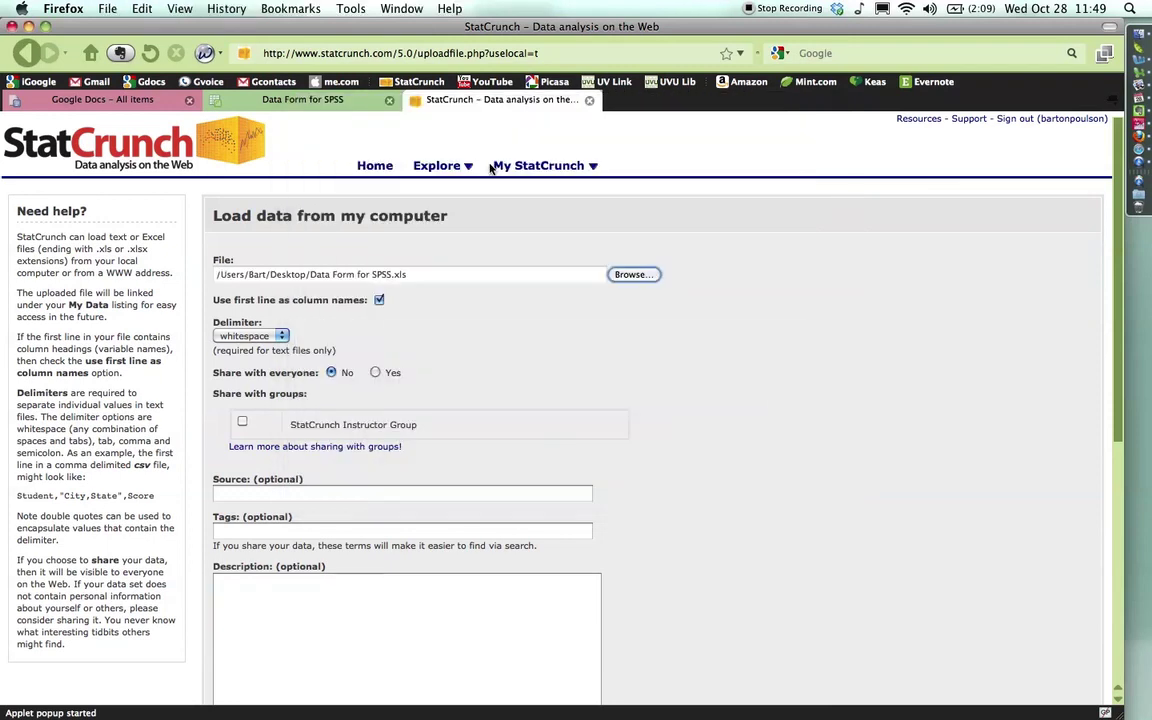
pyautogui.moveTo(424, 275); pyautogui.dragTo(388, 281)
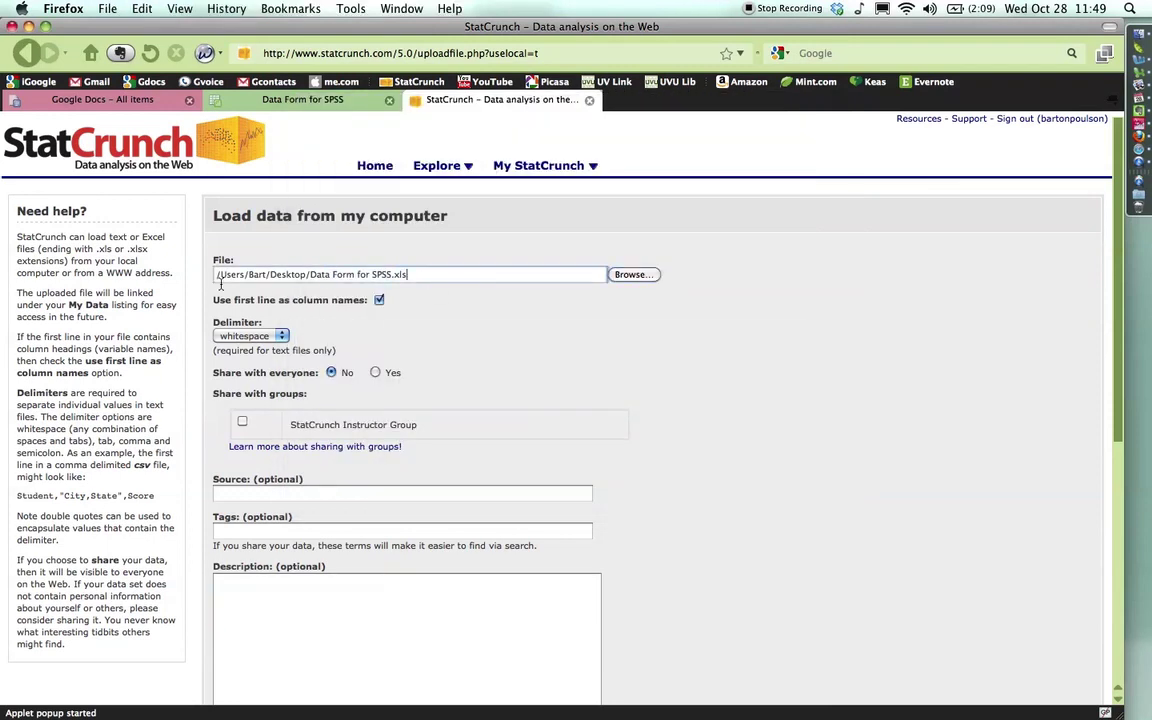
pyautogui.click(388, 279)
pyautogui.click(716, 476)
pyautogui.scroll(-2, 529, 369)
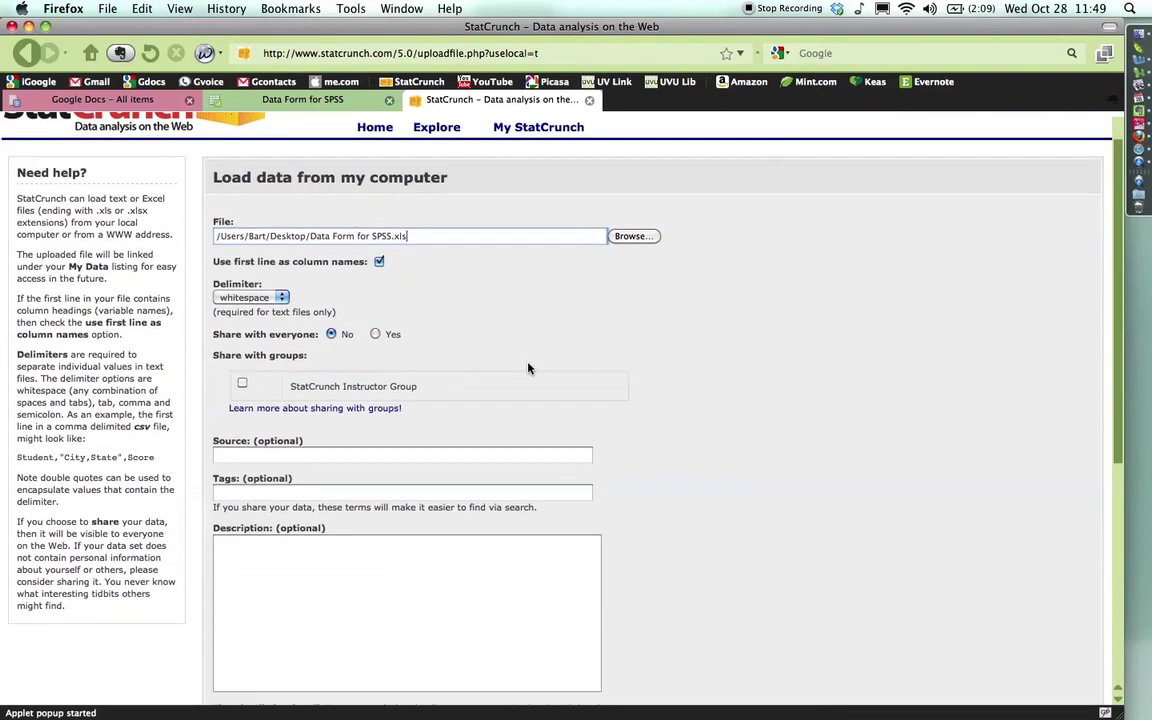
pyautogui.scroll(-10, 529, 369)
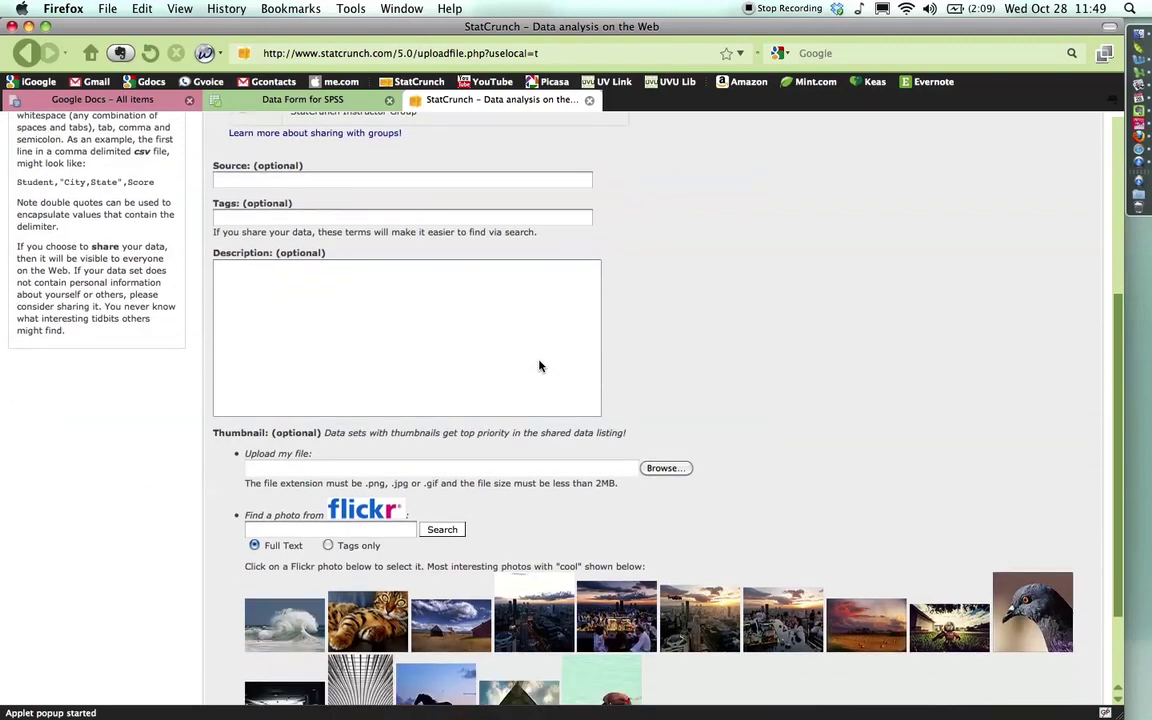
pyautogui.scroll(-4, 539, 366)
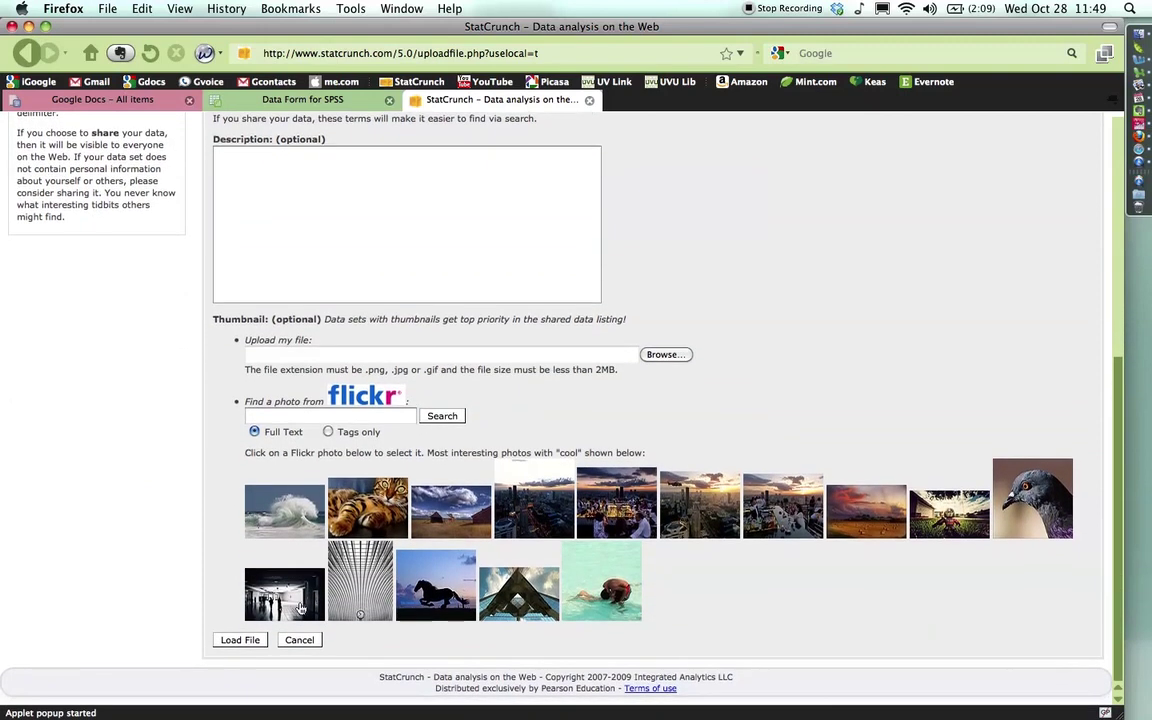
# Load Data Form for SPSS.xls into a table and widen the in_relationship column
pyautogui.click(249, 643)
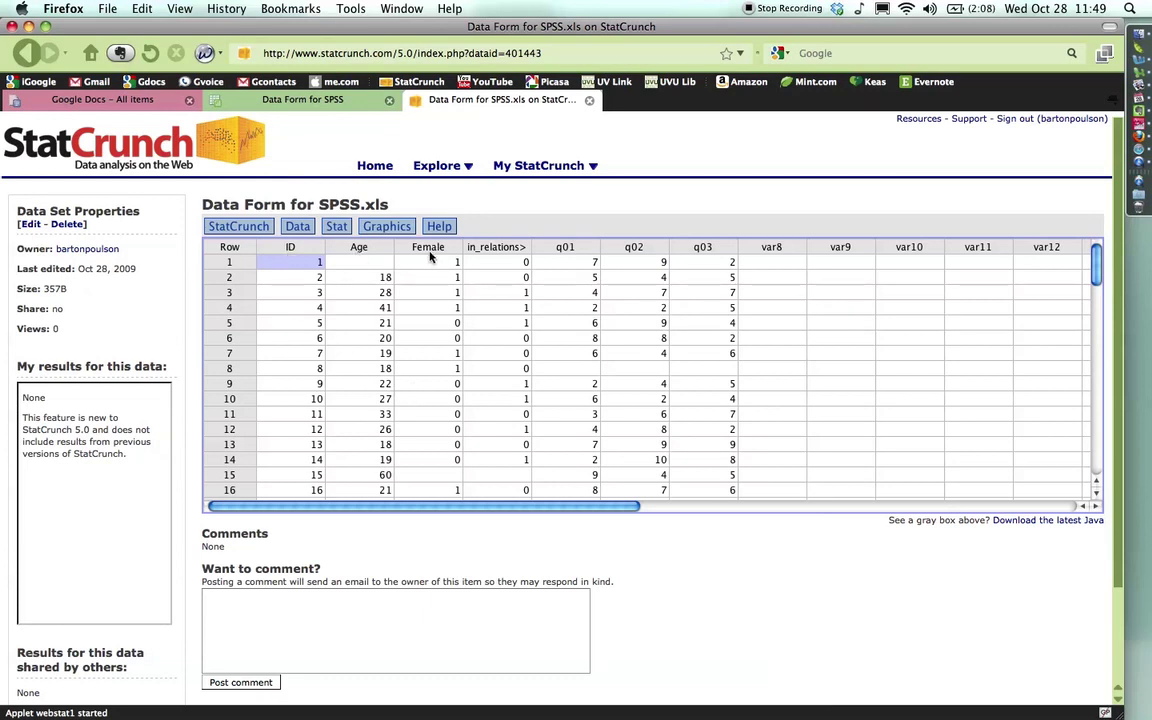
pyautogui.moveTo(531, 249); pyautogui.dragTo(552, 249)
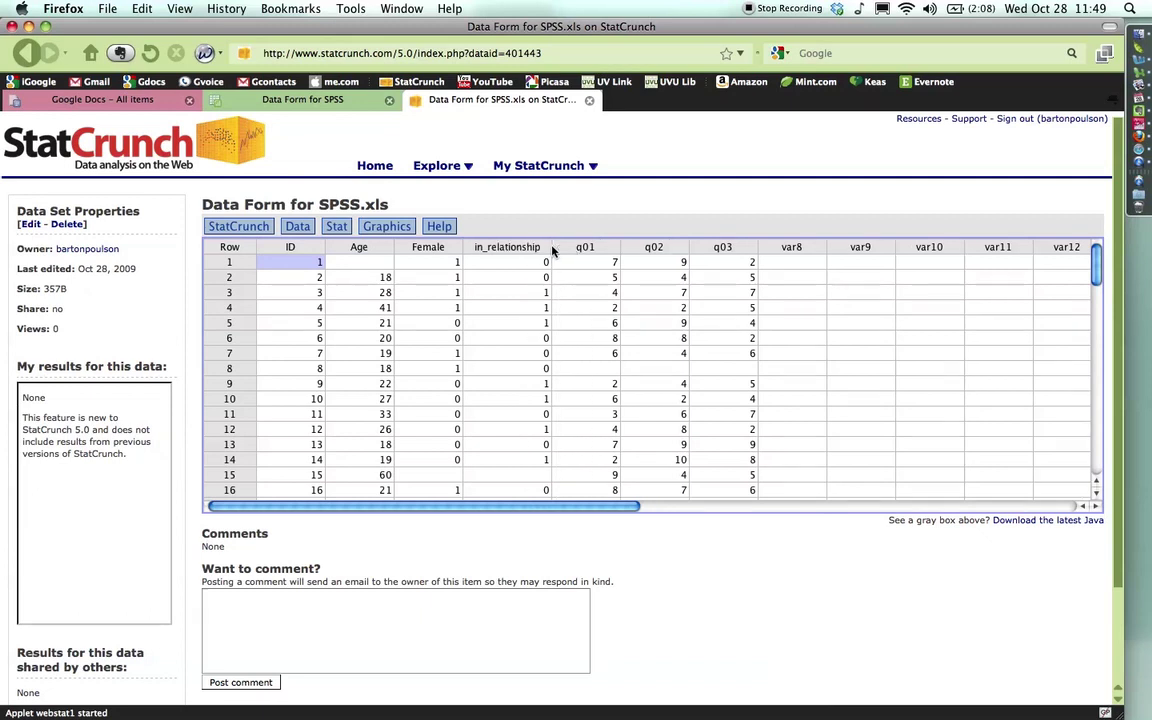